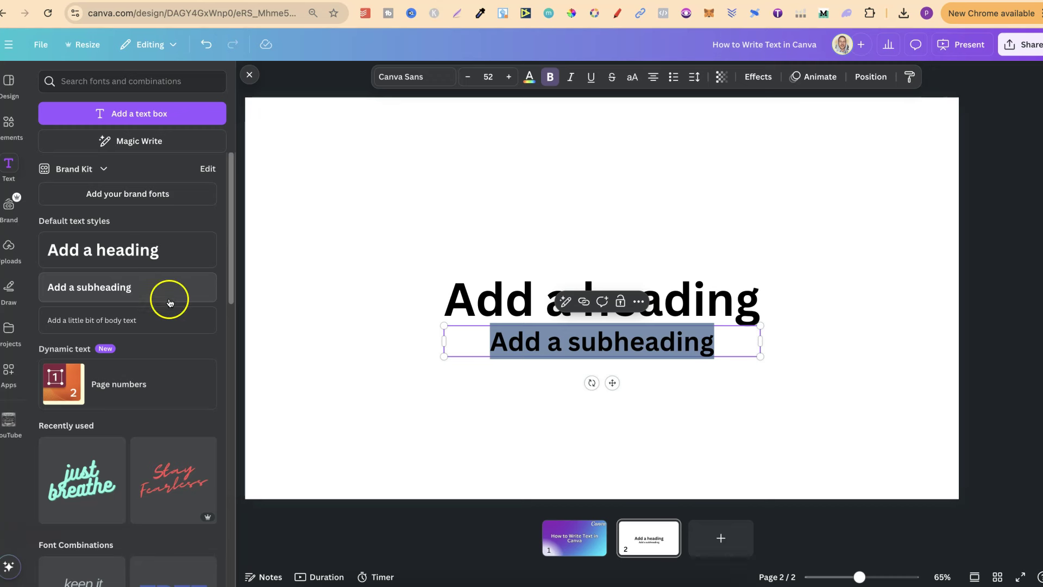
- Add a body text placeholder below the subheading and close the text panel
click(140, 326)
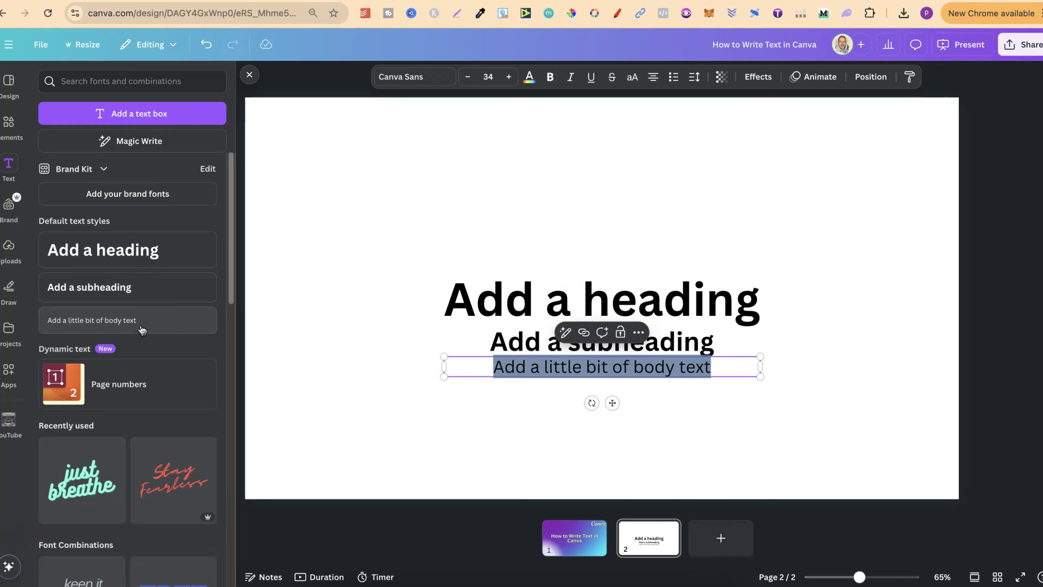
click(252, 82)
click(911, 245)
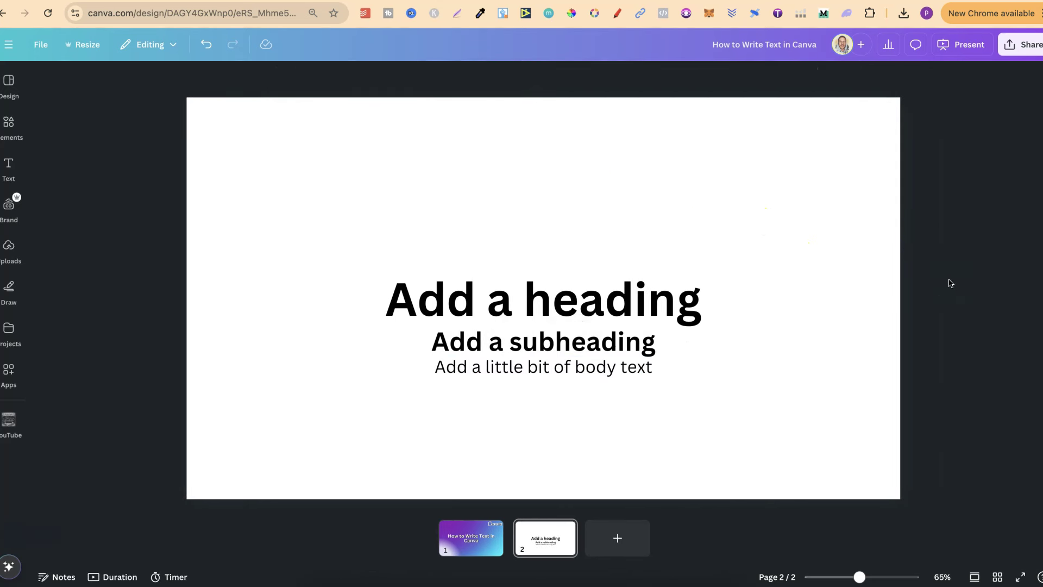
- Replace the heading, subheading and body text with one new text box centred on the page
key(t)
click(848, 386)
drag(766, 299, 768, 239)
drag(769, 299, 492, 437)
key(Delete)
drag(601, 272, 604, 298)
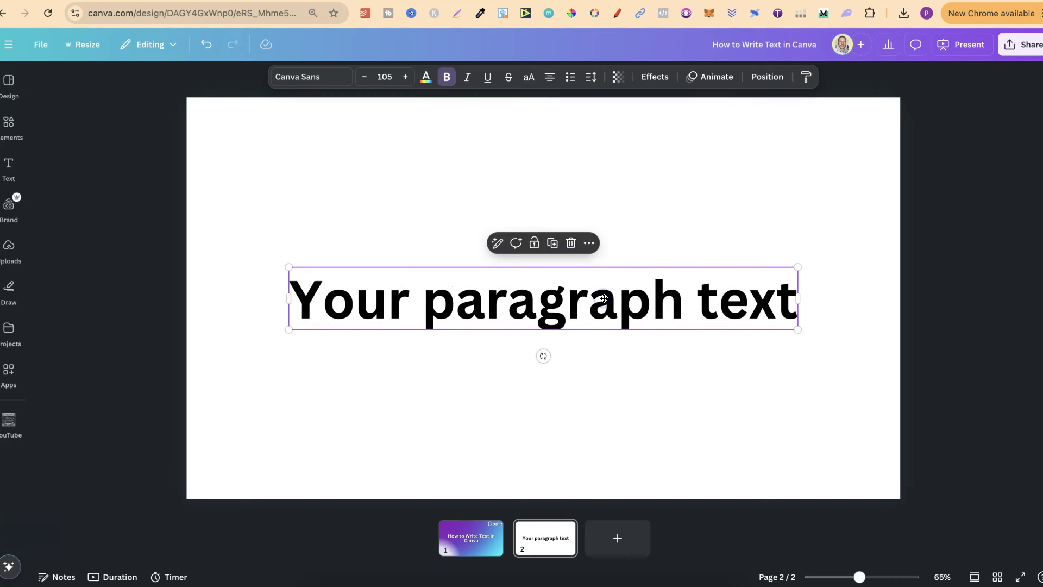
- Replace the placeholder wording of the centred text box with "your text just here"
click(676, 463)
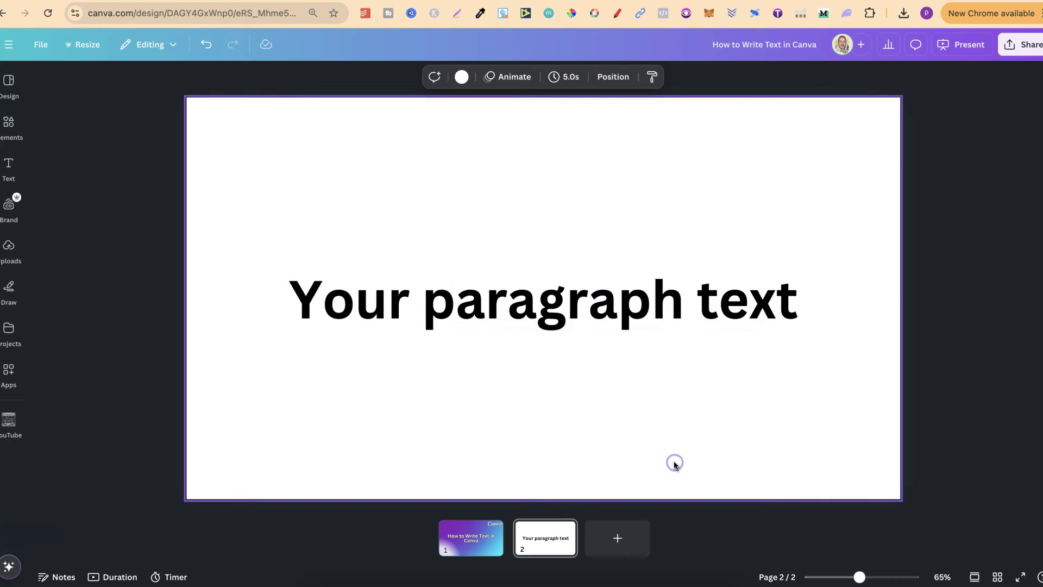
click(583, 313)
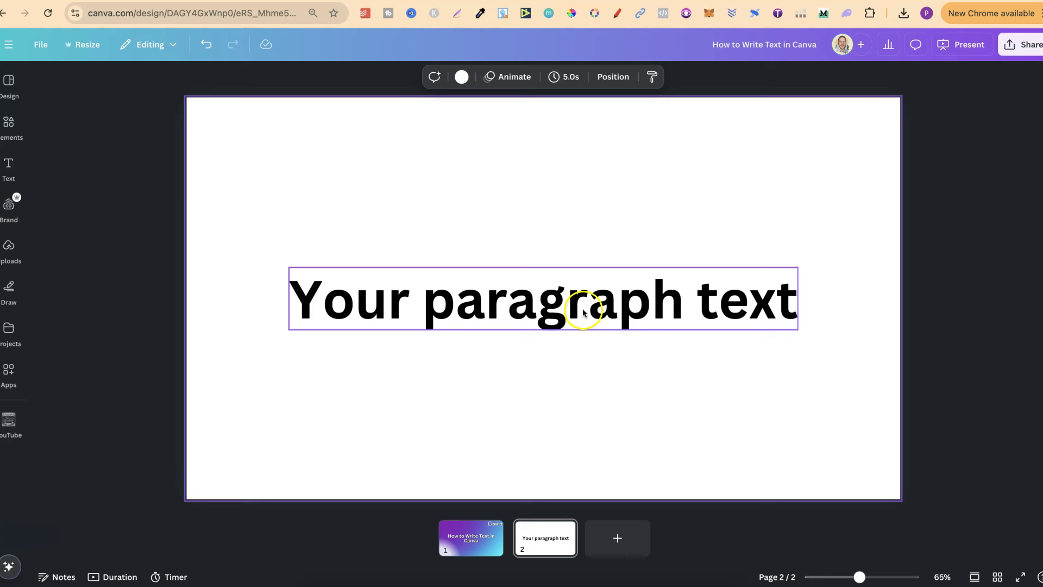
click(583, 313)
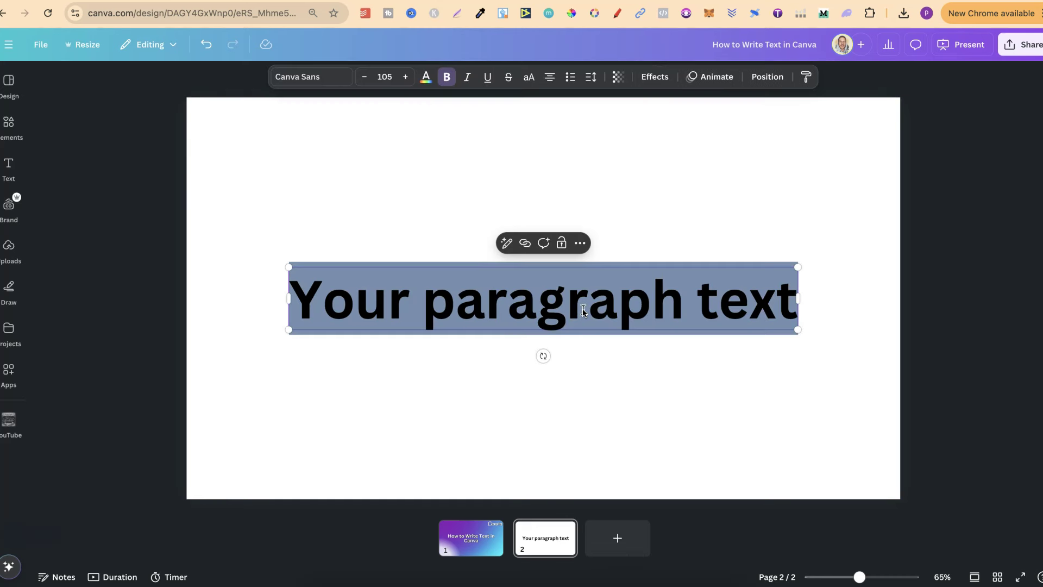
text(your text just here)
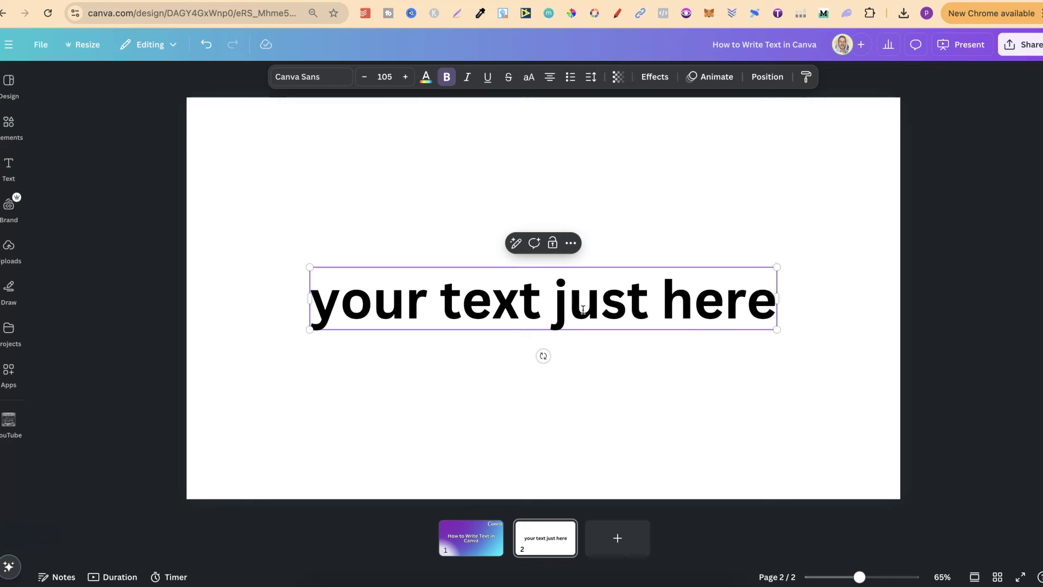
click(629, 360)
click(620, 375)
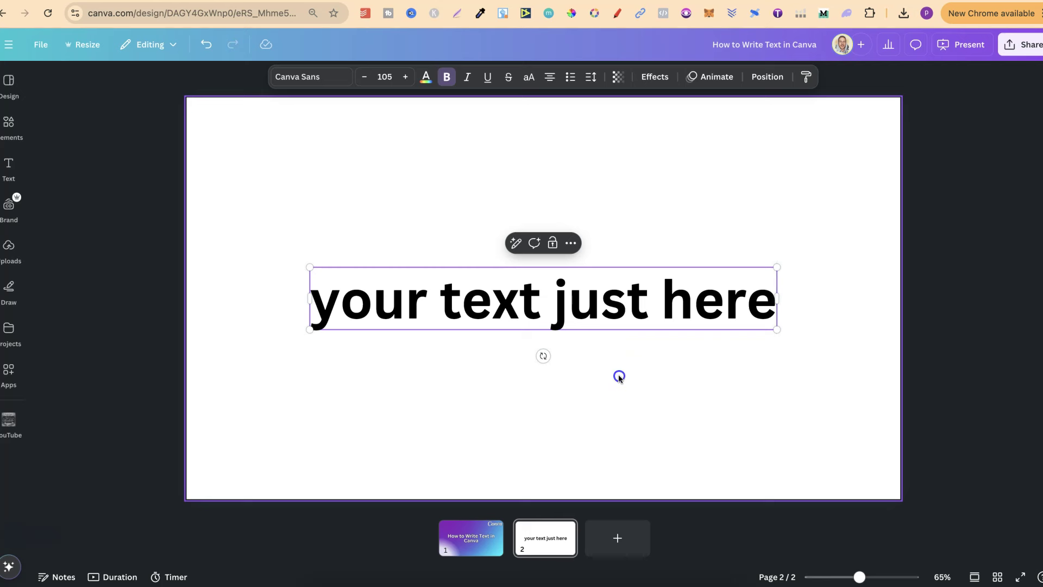
- Examine the font list and the font search suggestions for the selected text box
click(485, 304)
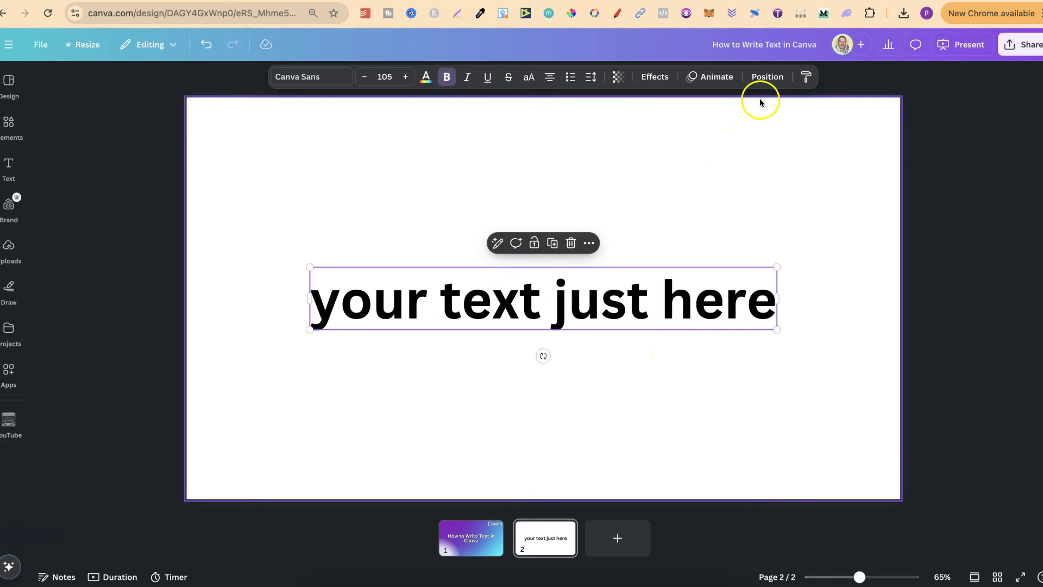
click(308, 79)
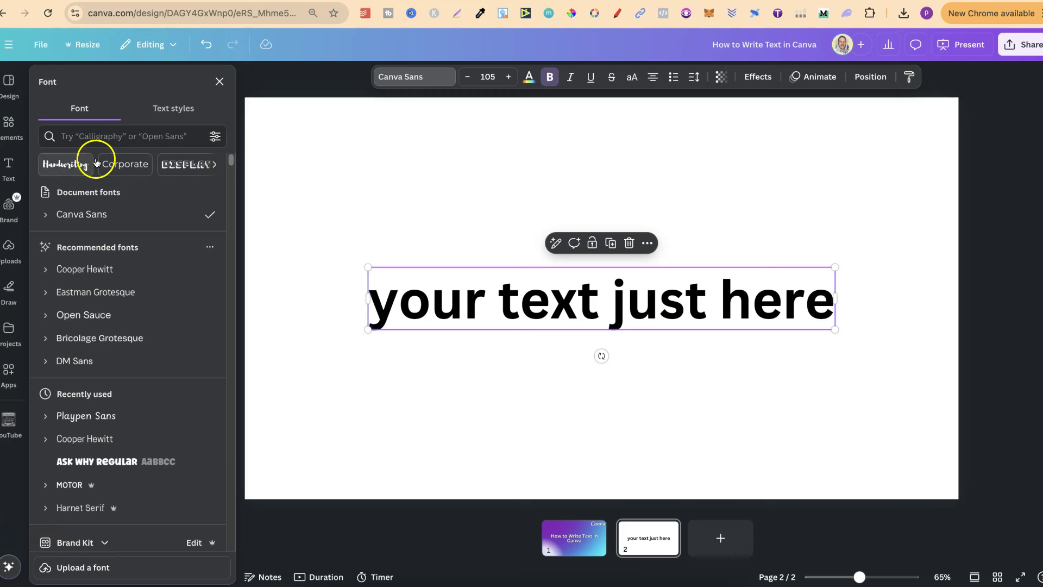
click(95, 134)
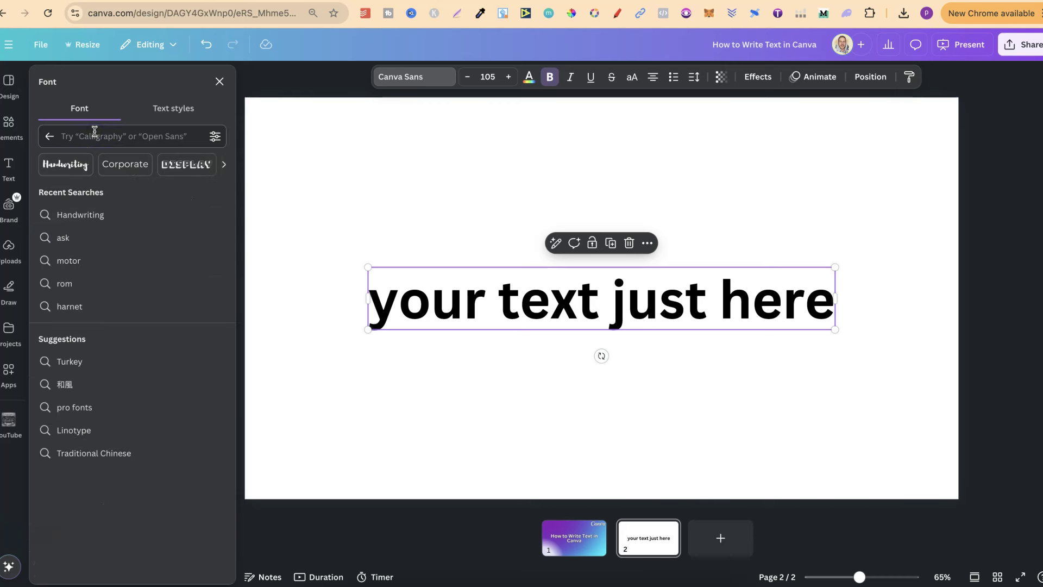
click(380, 77)
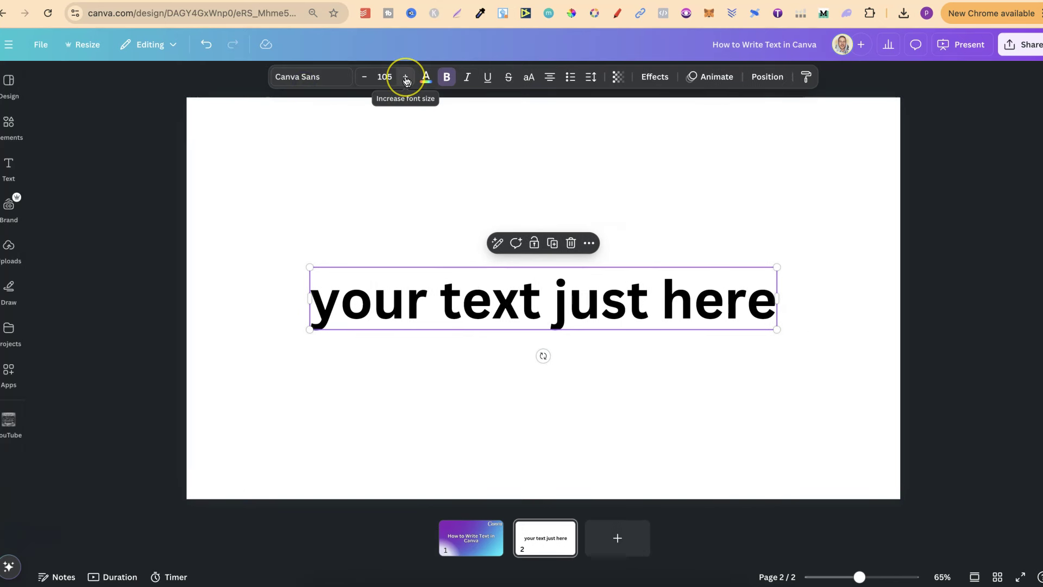
- Increase the font size of the text step by step to 112
click(406, 78)
click(405, 78)
click(405, 78)
click(405, 79)
click(405, 78)
click(405, 79)
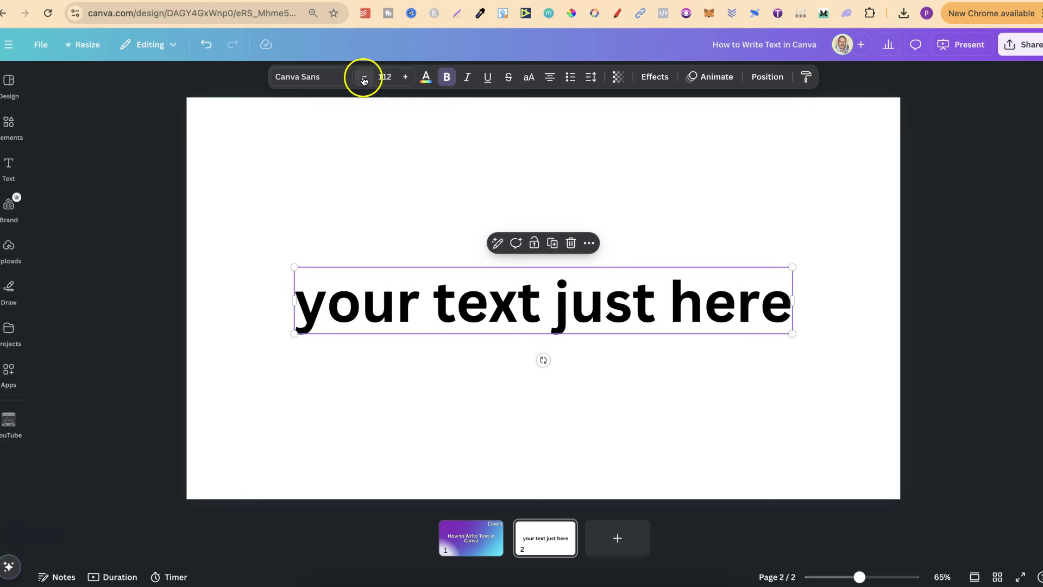
- Set the text's font size to 106 and look through the preset sizes
click(363, 78)
click(363, 78)
click(363, 78)
click(363, 78)
click(363, 78)
click(385, 77)
click(386, 76)
scroll(379, 288, down, 5)
scroll(379, 288, up, 4)
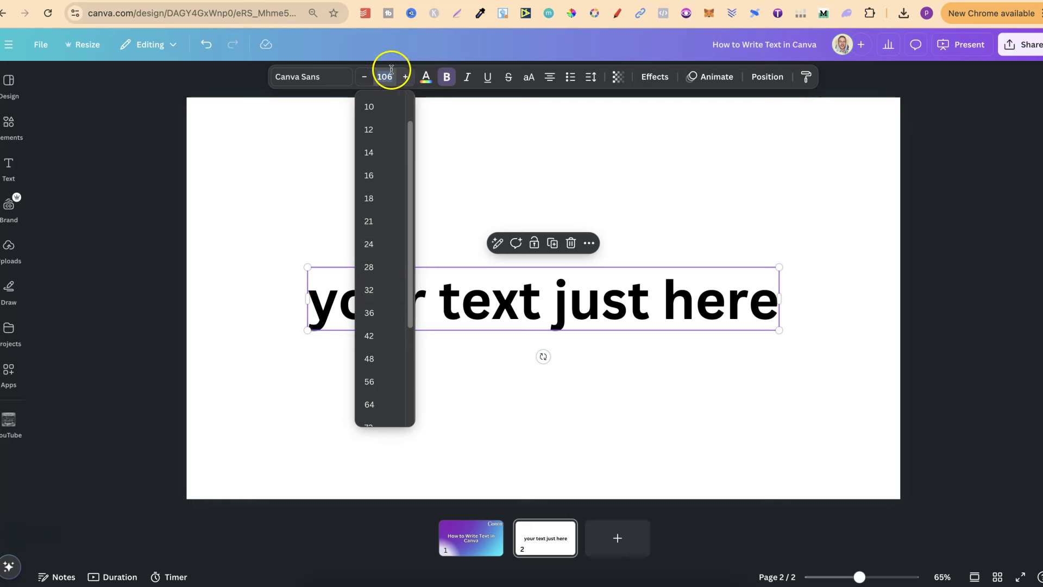
click(474, 157)
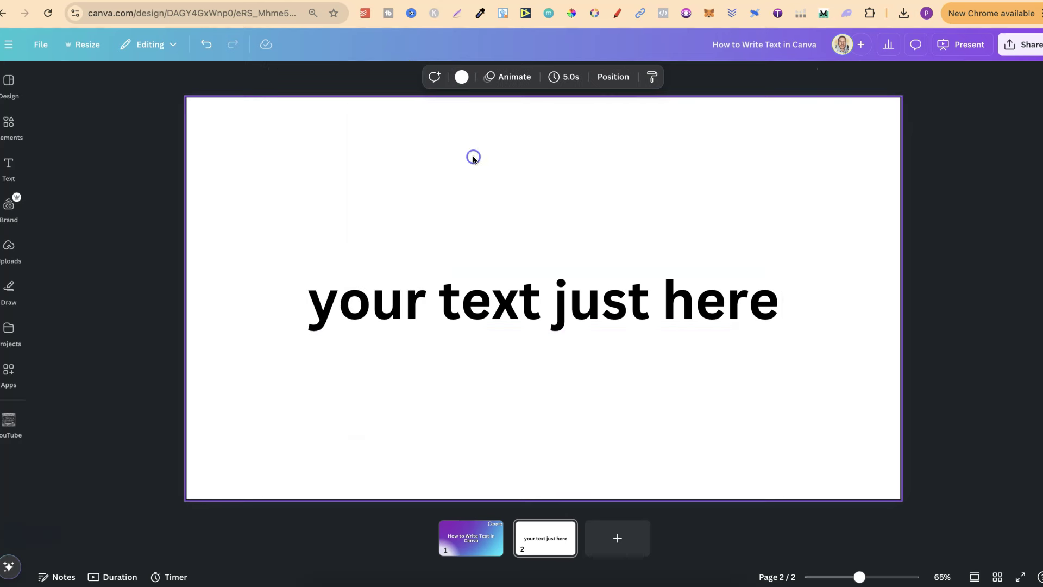
- Recolour the text dark grey by sampling the colour panel's background with the custom colour eyedropper
click(440, 278)
click(427, 80)
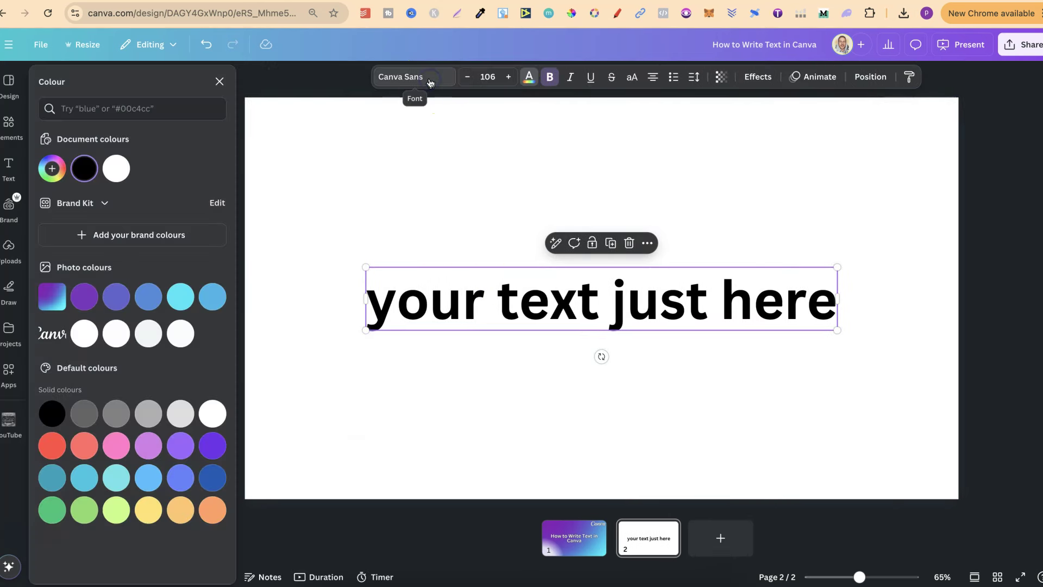
click(52, 170)
click(86, 291)
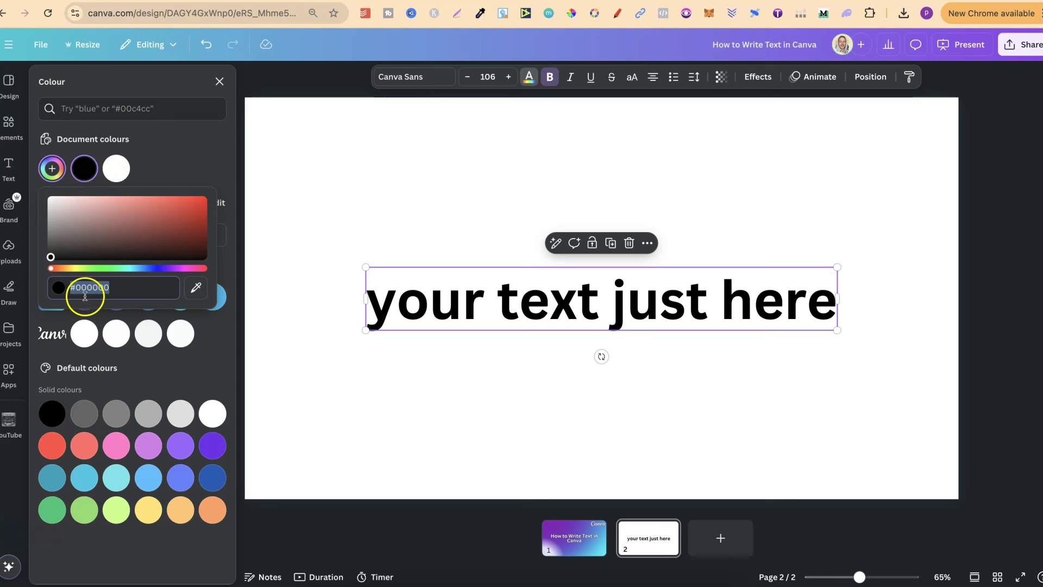
click(197, 288)
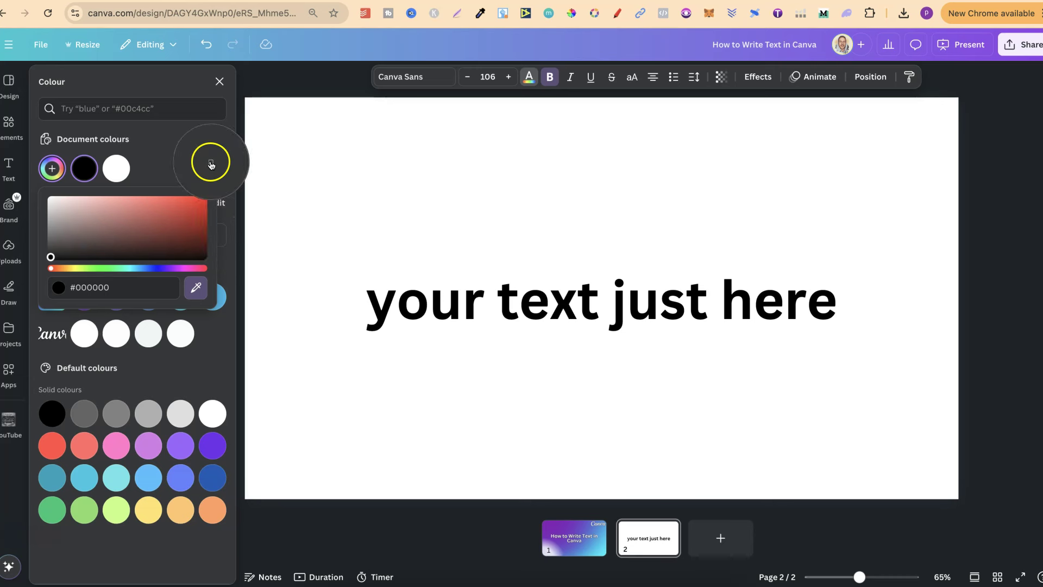
click(211, 164)
click(221, 369)
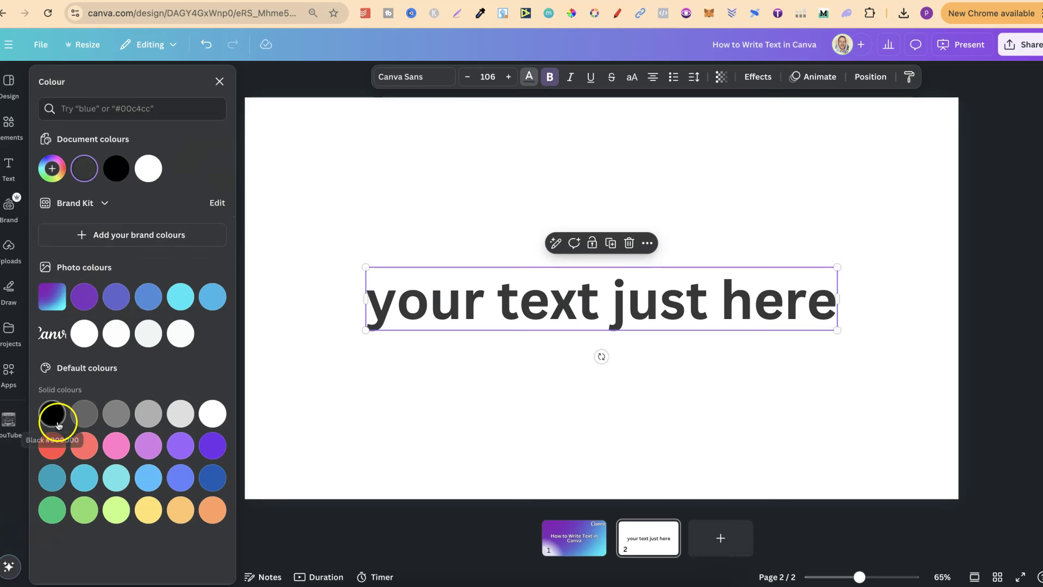
- Try a pink default colour on the text and set it back to black
click(116, 445)
click(59, 412)
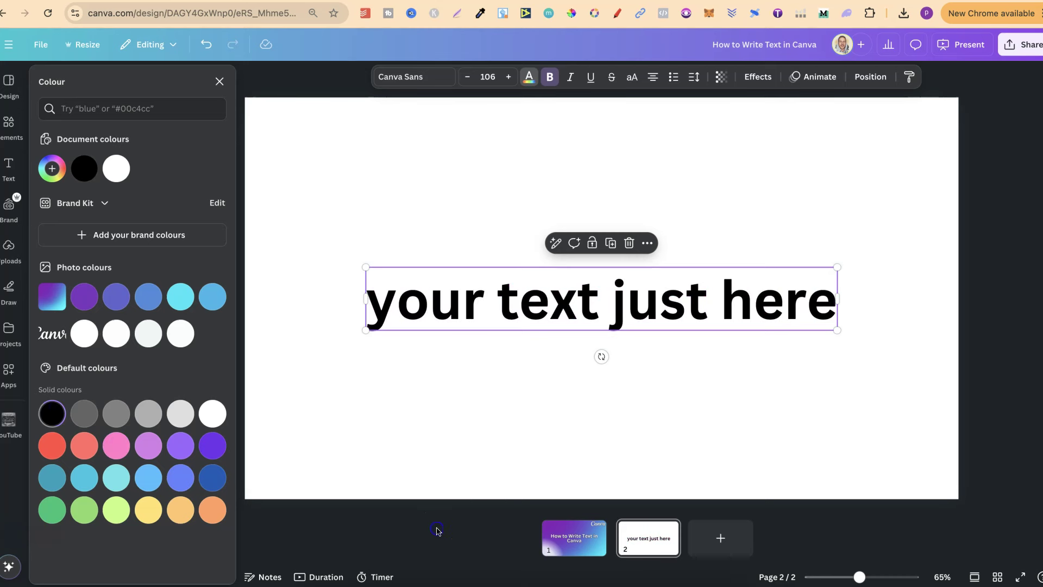
click(719, 387)
- Turn bold off for the text box and switch it back on
click(731, 299)
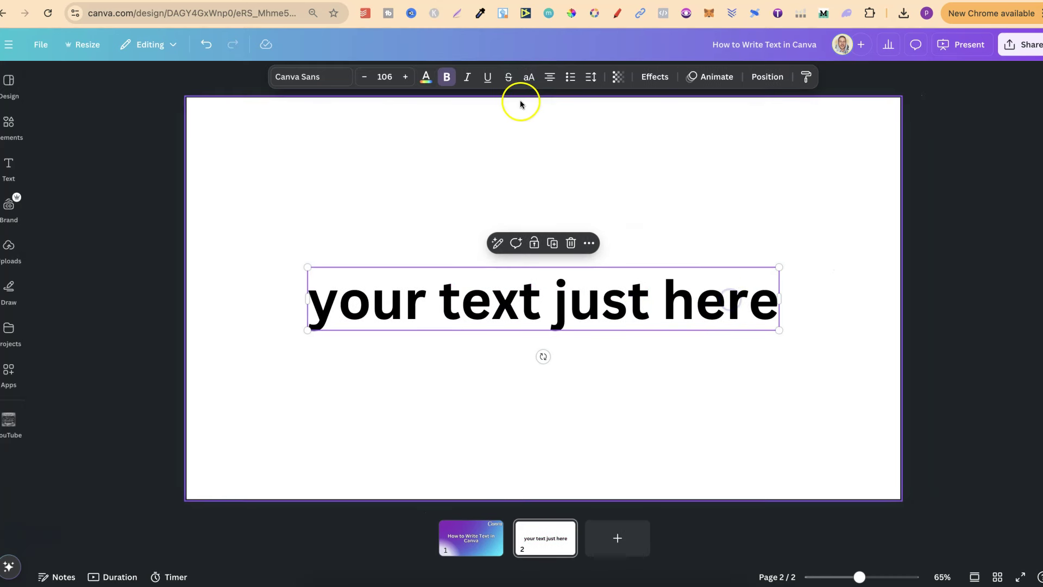
click(446, 77)
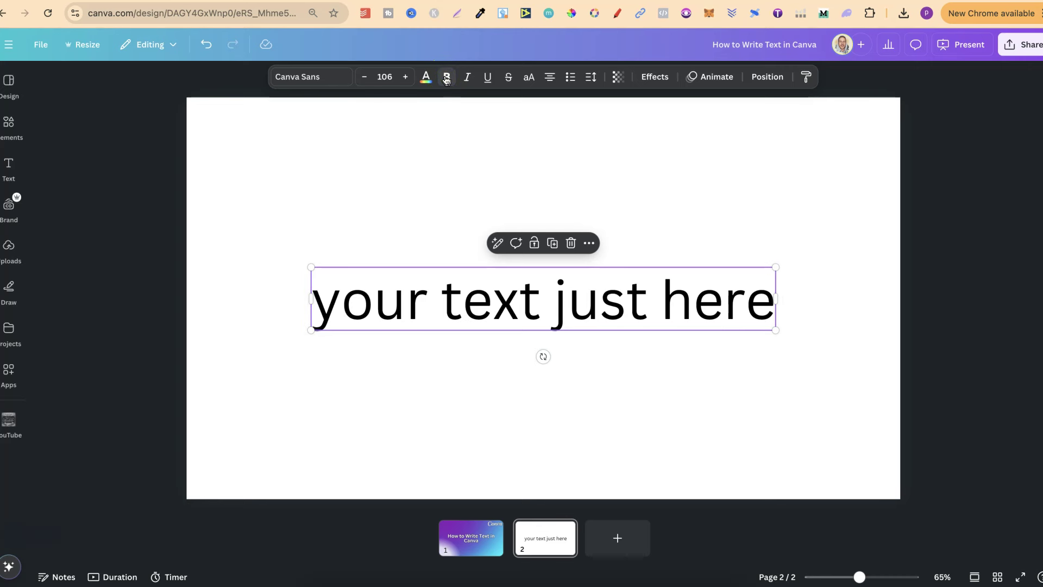
click(446, 77)
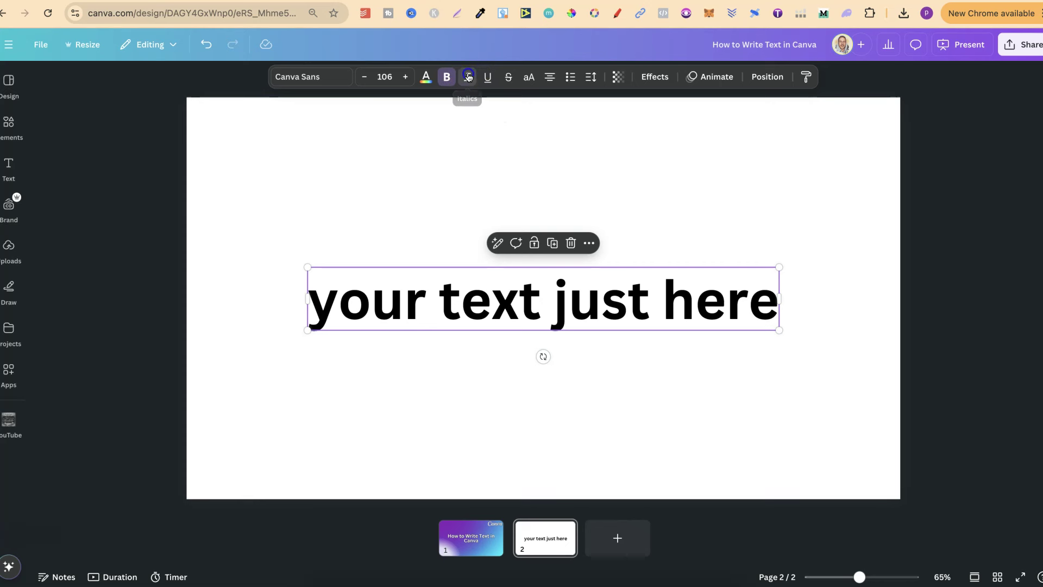
- Apply italics, underline and strikethrough to the bold text
click(469, 78)
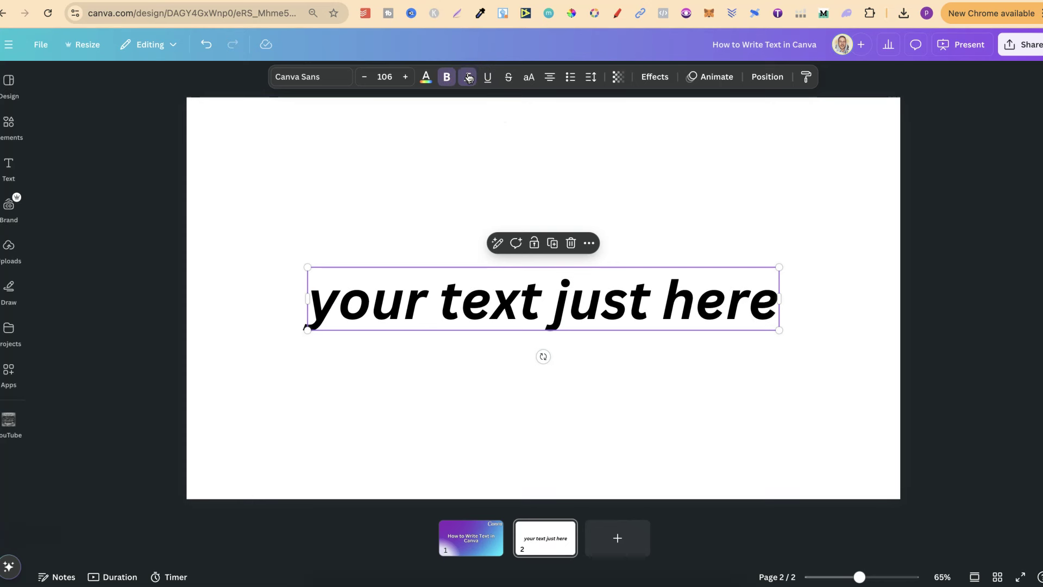
click(488, 77)
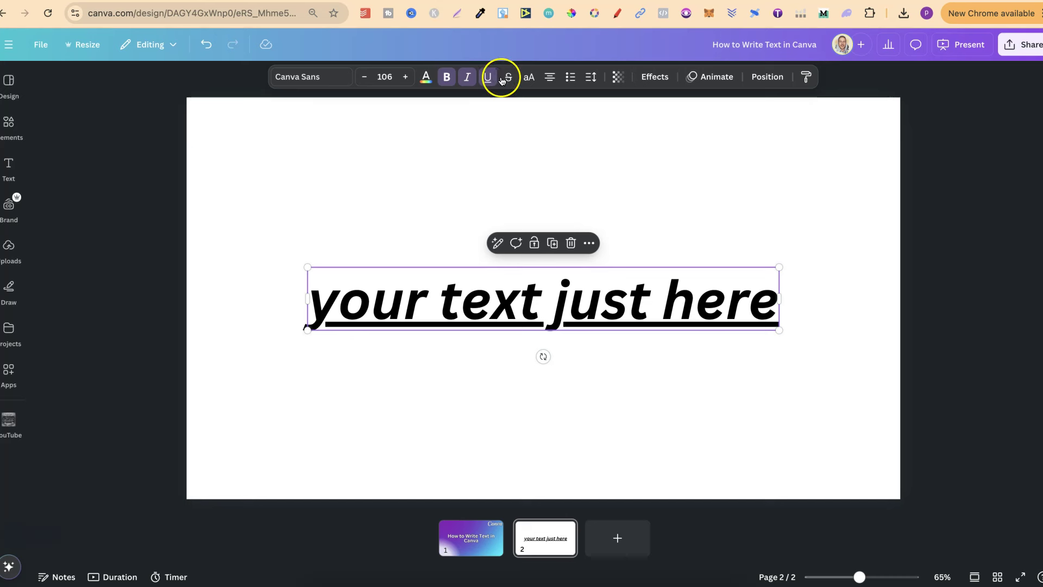
click(508, 81)
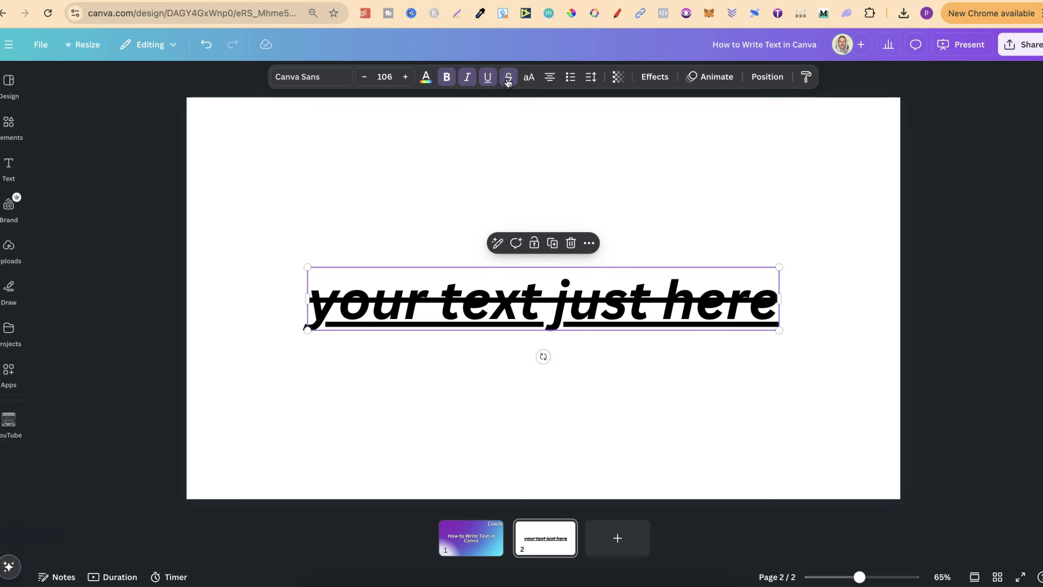
- Undo the strikethrough and underline, and remove the italics from the text
click(204, 45)
click(202, 46)
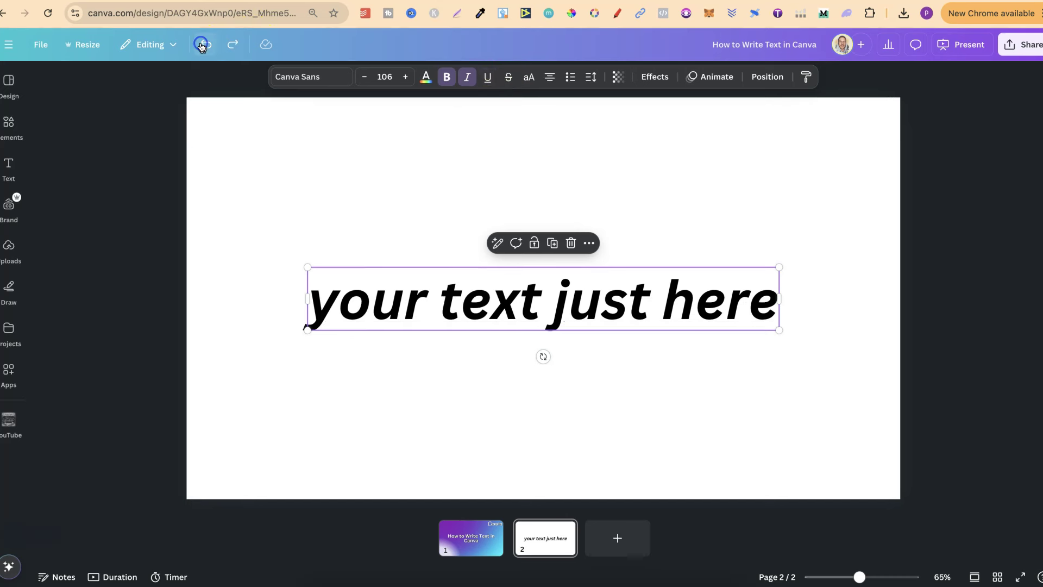
click(466, 79)
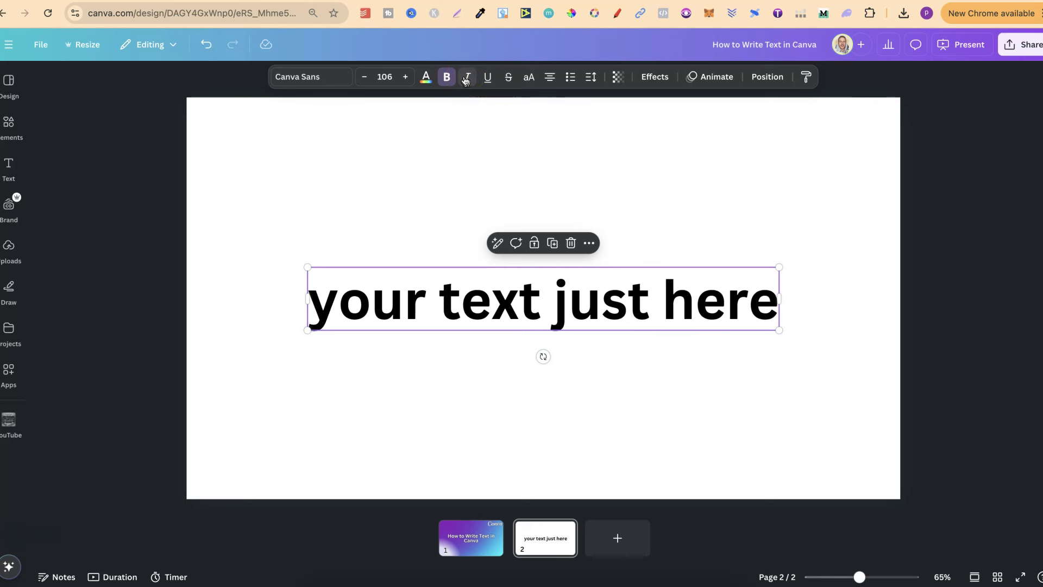
- Widen the text box so it spans most of the page and move it near the centre
drag(780, 298, 956, 296)
click(804, 375)
drag(800, 315, 723, 309)
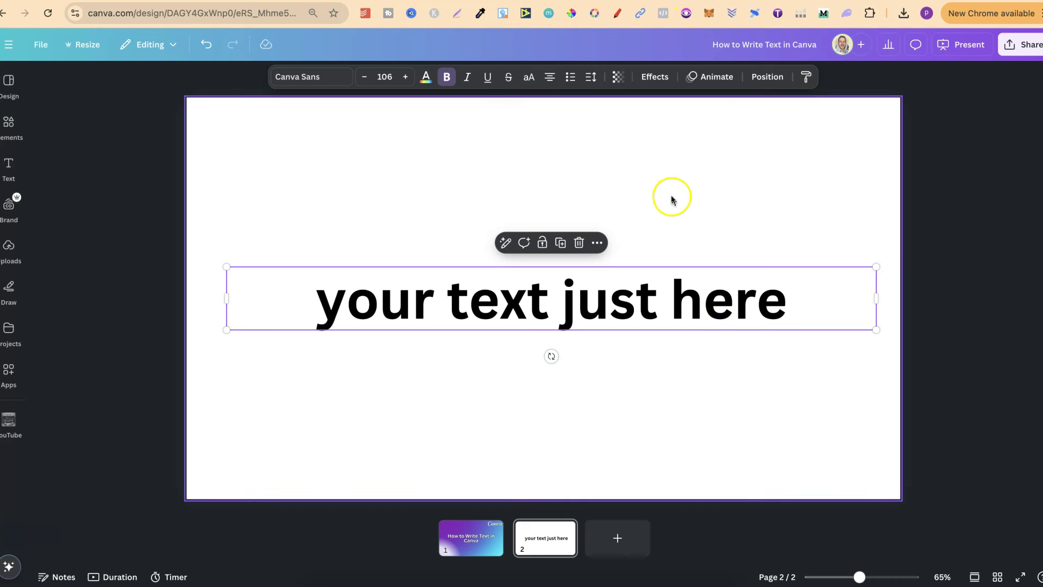
- Cycle the text's alignment through left and right and return it to centred
click(550, 78)
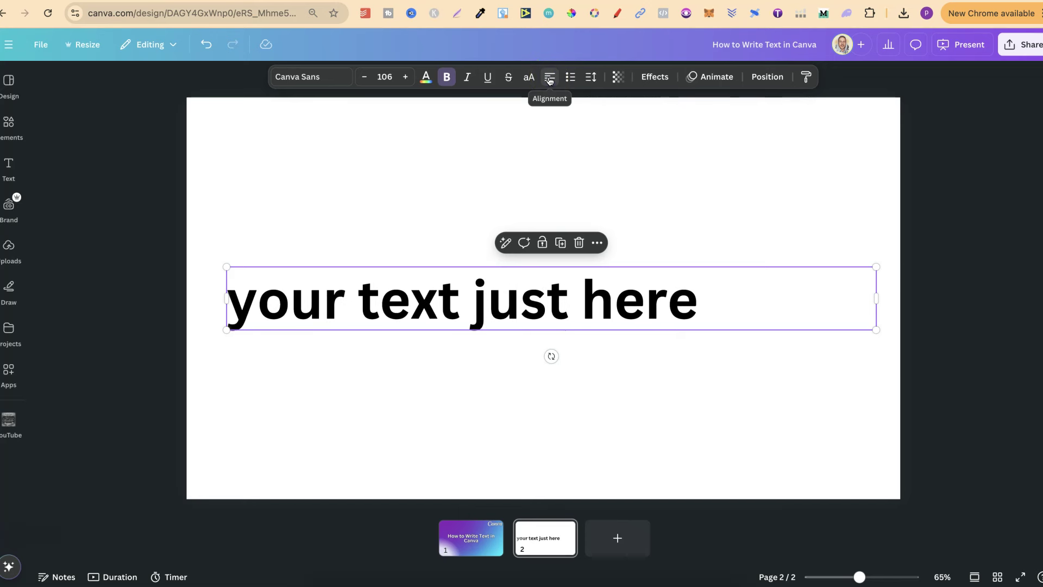
click(550, 78)
click(550, 77)
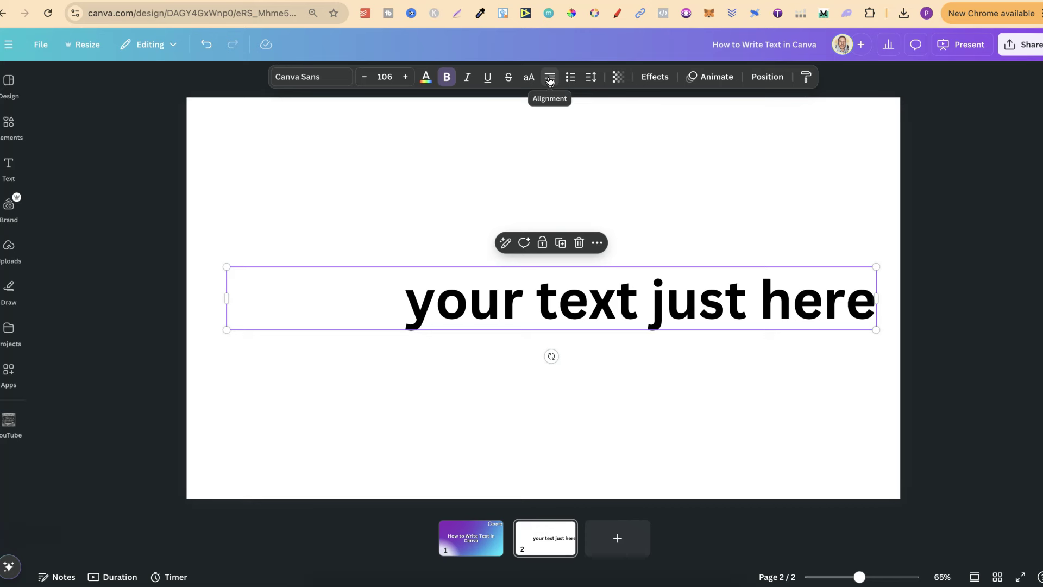
click(550, 79)
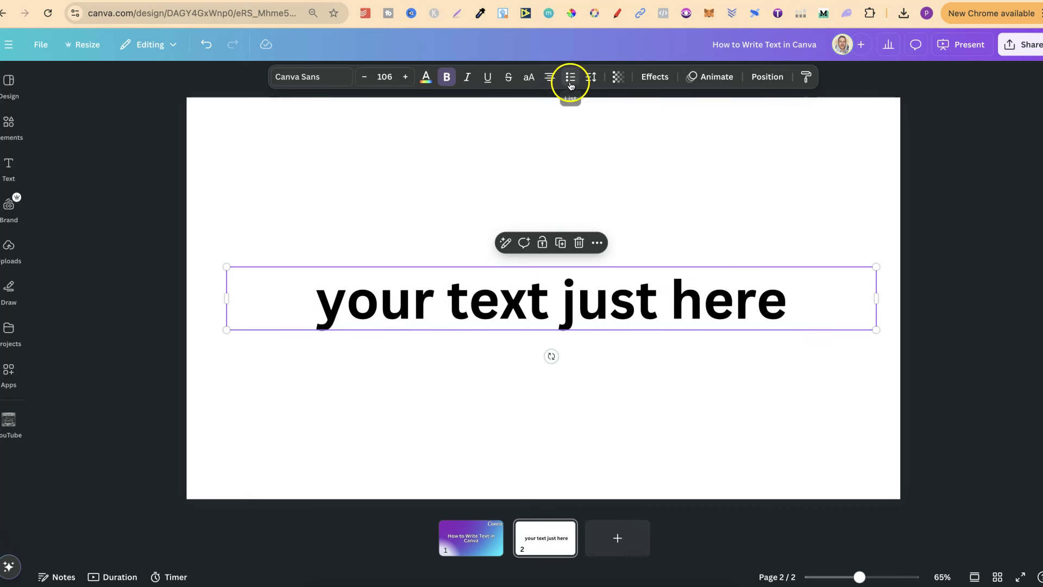
- Format the text as a bulleted list, switch it to a numbered list, and remove the list formatting
click(571, 82)
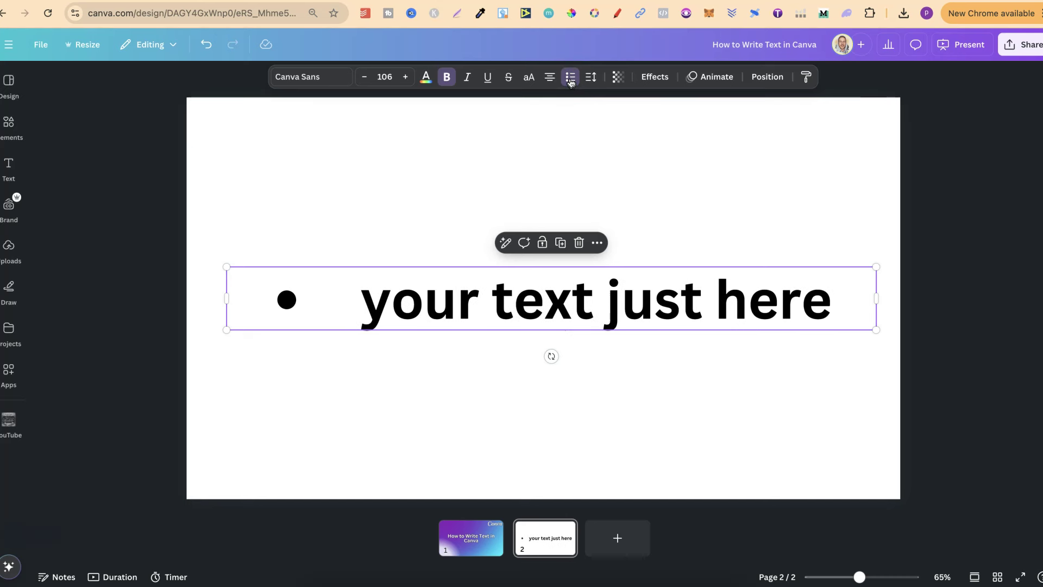
click(571, 82)
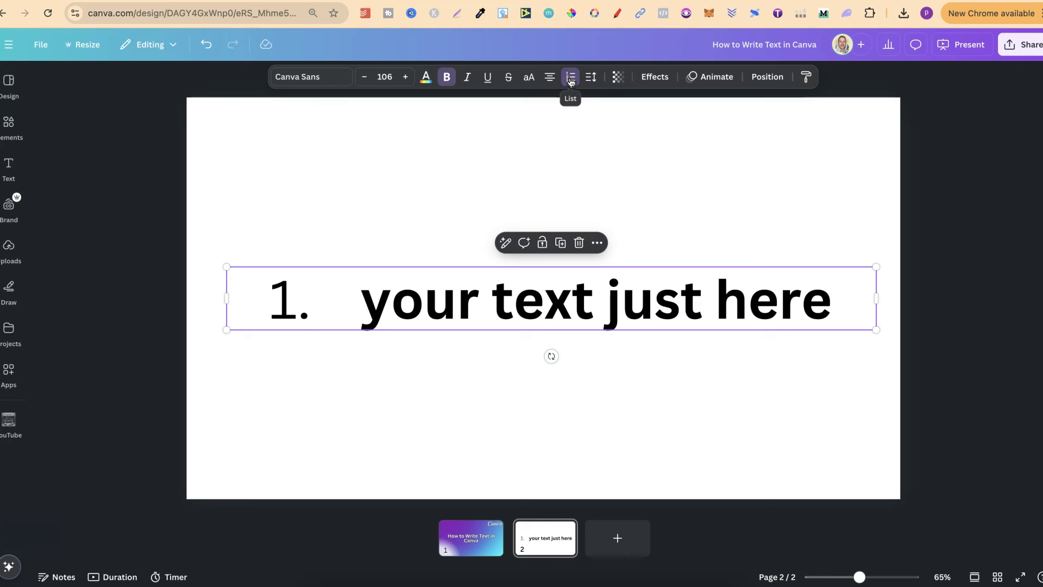
click(571, 81)
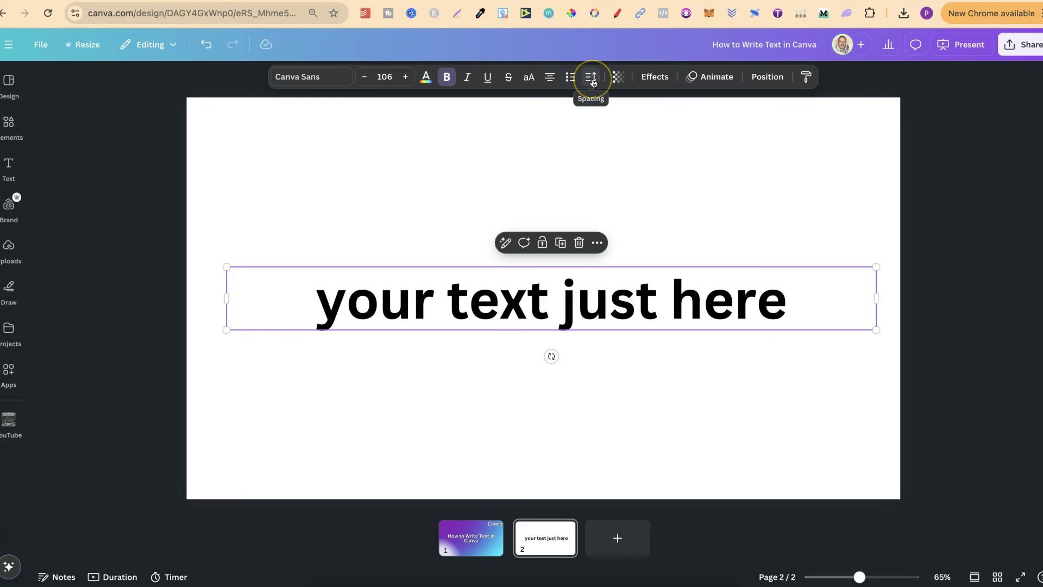
- Set the letter spacing of the "your text just here" text to 10
click(592, 81)
mouse_move(550, 123)
mouse_down()
mouse_move(572, 124)
mouse_move(550, 123)
mouse_up()
click(717, 249)
- Copy the line "your text just here" and paste it as a second line in the same text box
click(778, 305)
triple_click(636, 302)
right_click(635, 302)
click(724, 305)
click(803, 303)
key(Return)
key(super+v)
click(843, 444)
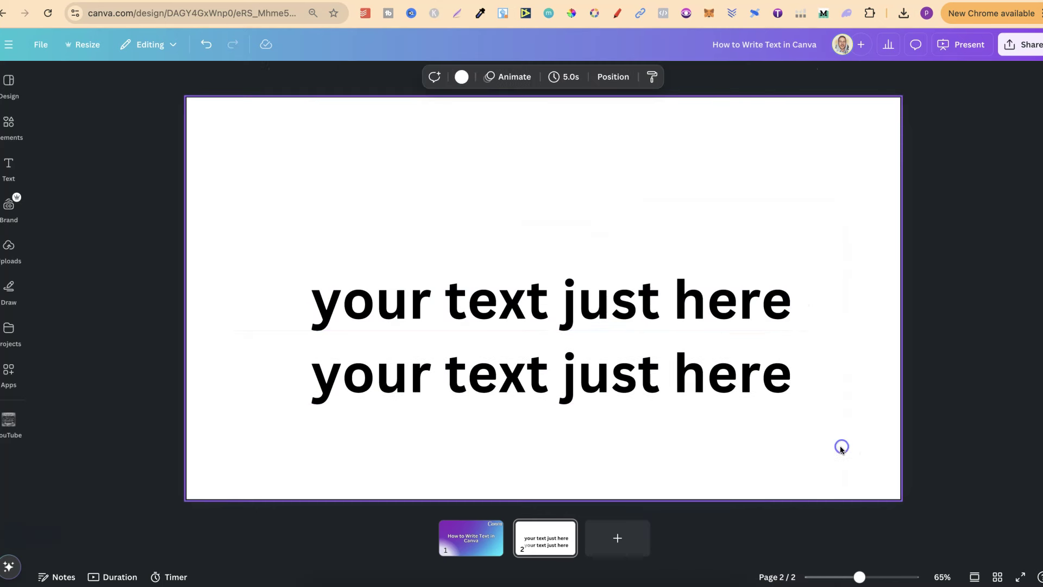
- Try out different line spacing on the two-line text and return it to 1.4
click(647, 308)
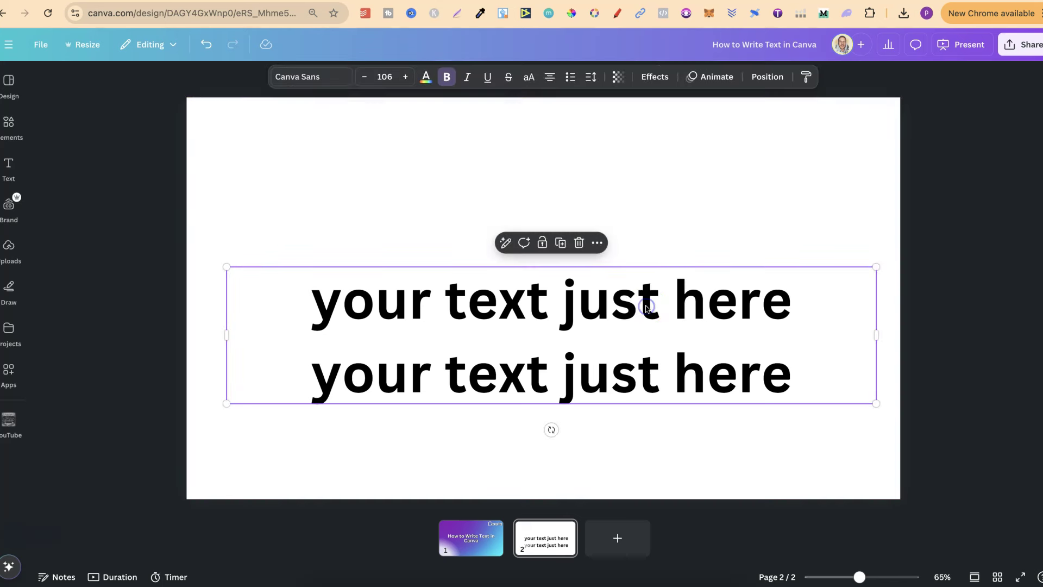
click(591, 78)
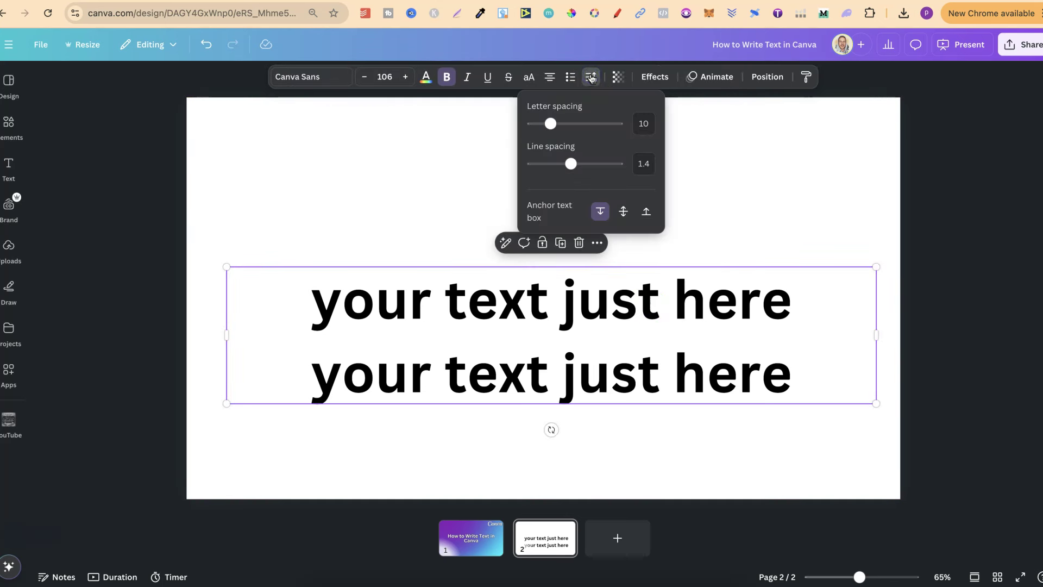
mouse_move(569, 162)
mouse_down()
mouse_move(547, 163)
mouse_move(570, 163)
mouse_up()
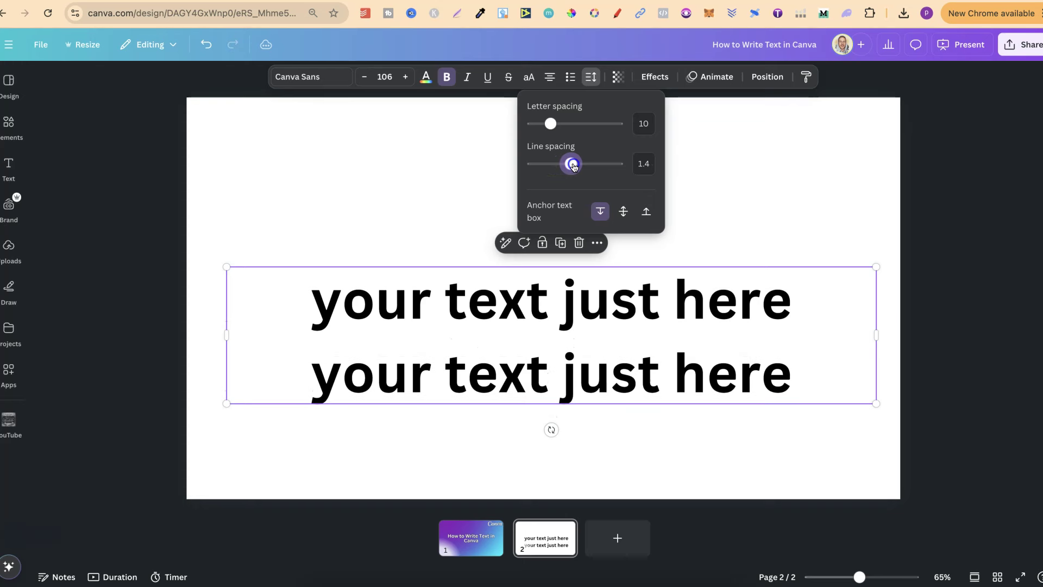
click(782, 168)
- View the available text effect styles and shapes for the two-line text, then close them and deselect the text
click(593, 372)
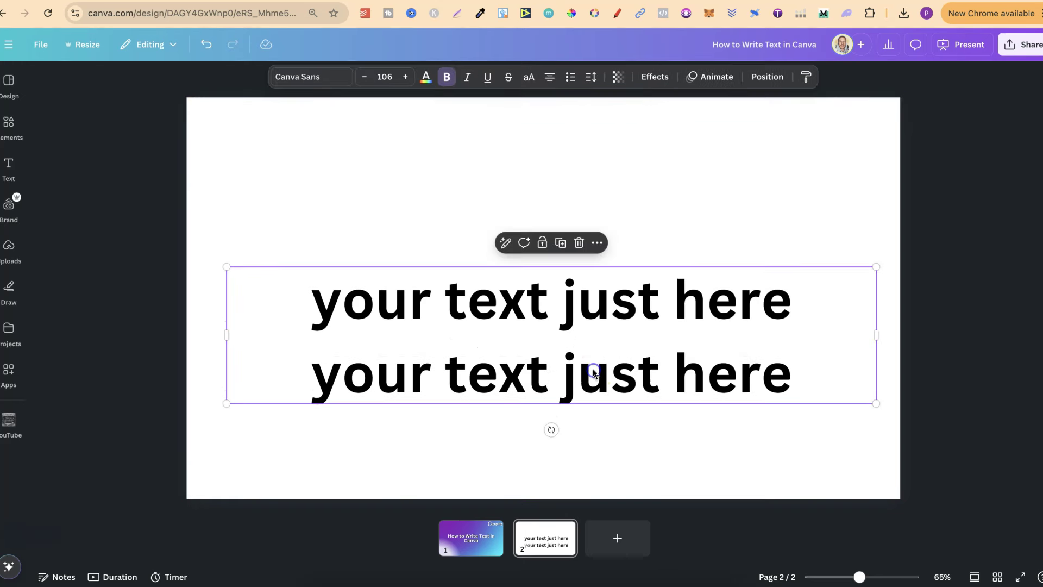
click(660, 78)
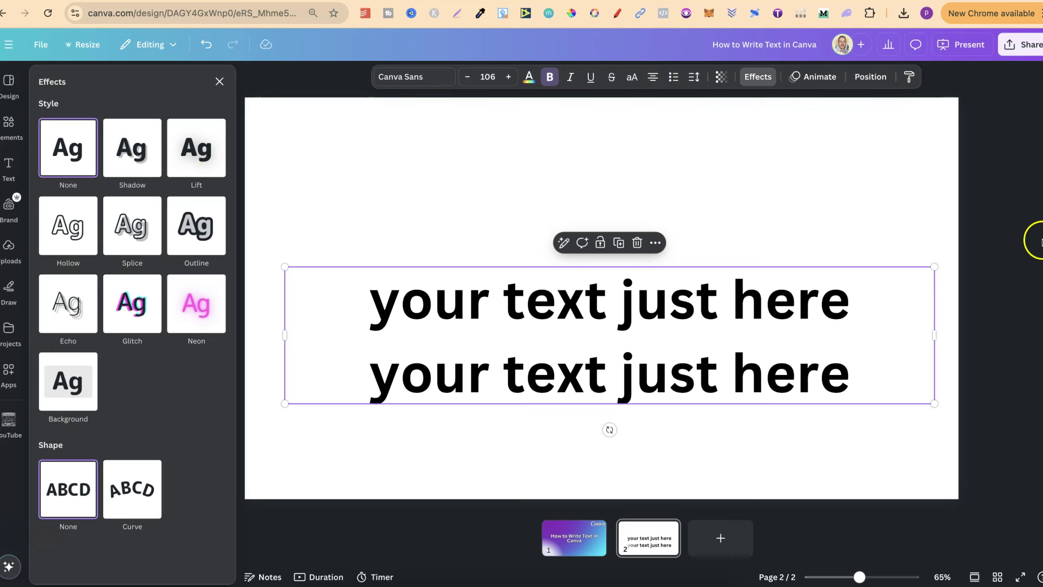
key(Escape)
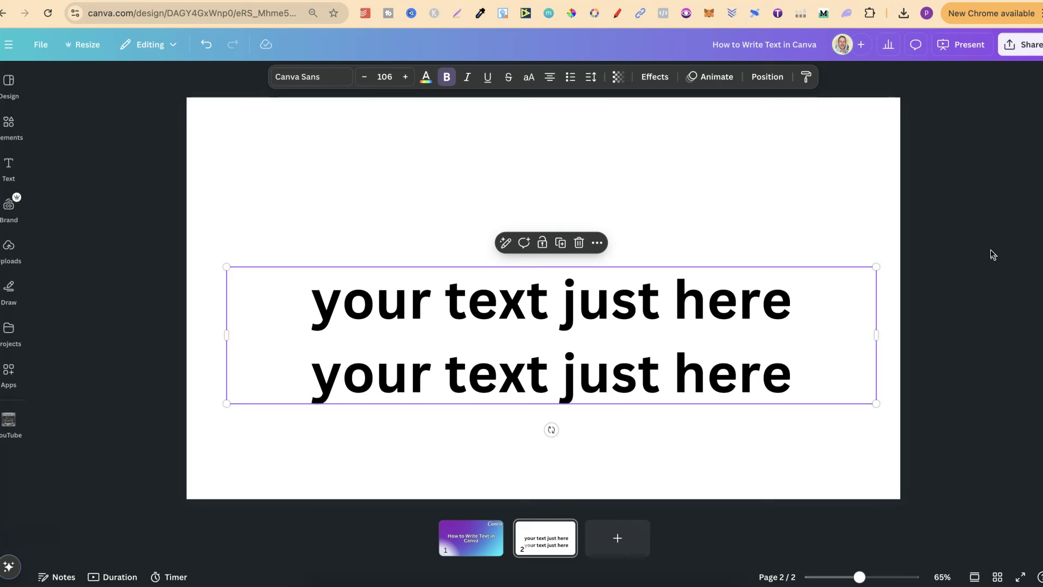
click(960, 271)
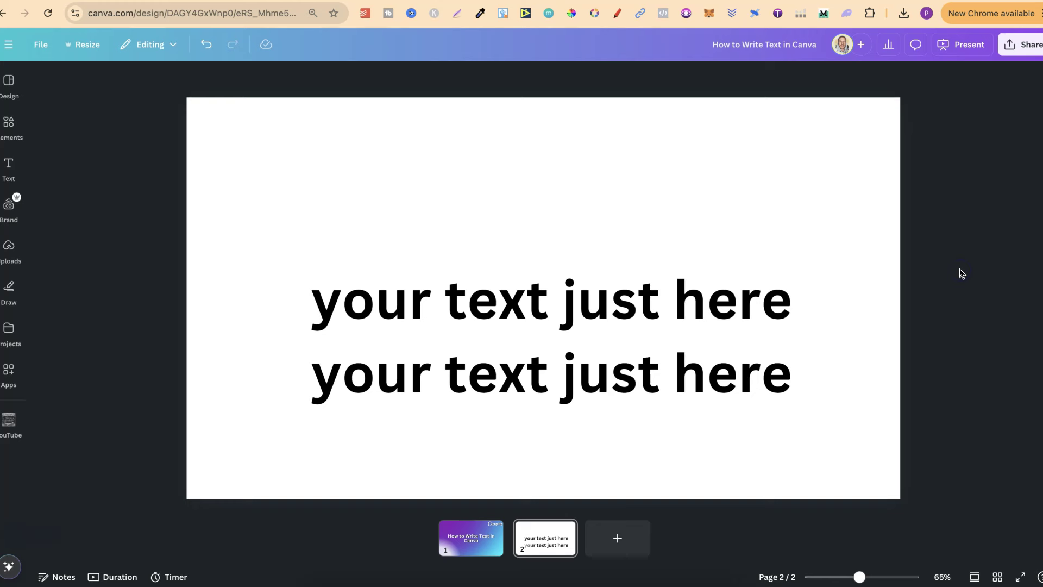